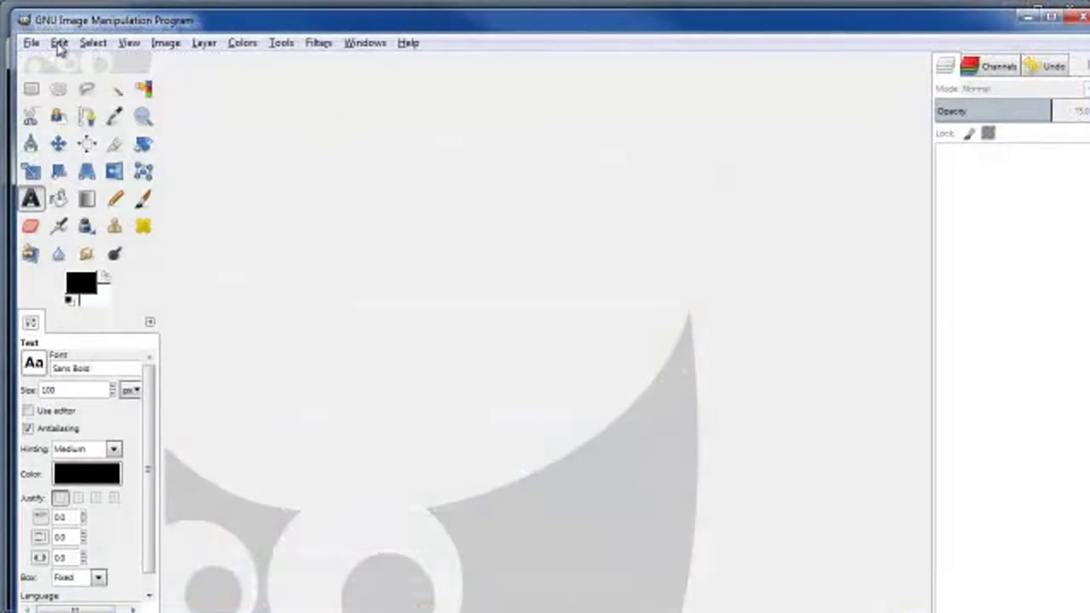
Step: Open GIMP Preferences and show the Scripts folders under Folders (.gimp-2.8\scripts and share\gimp\2.0\scripts)
click(59, 42)
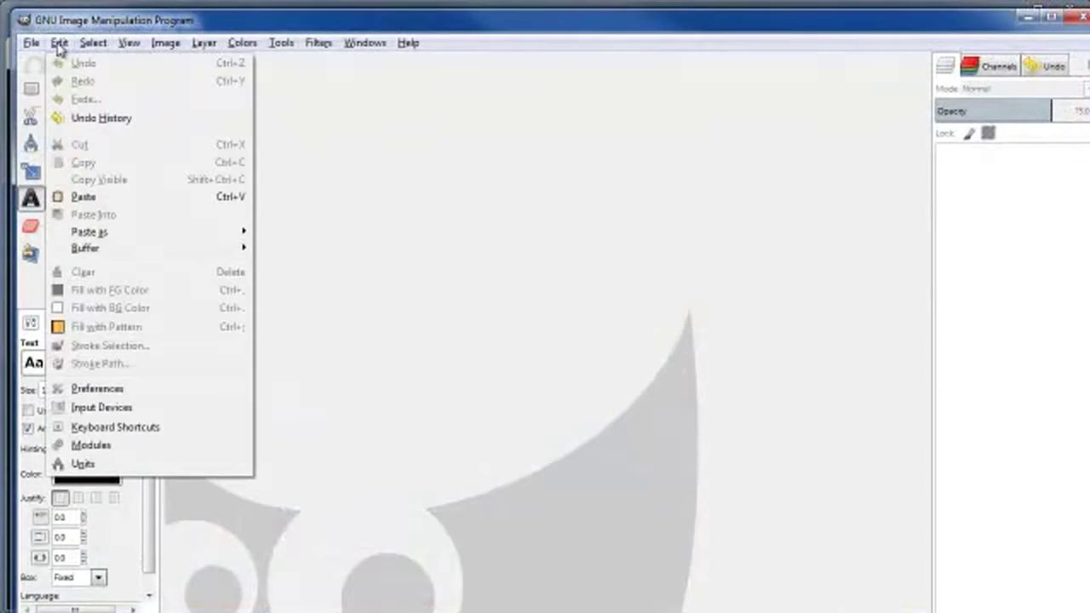
click(100, 389)
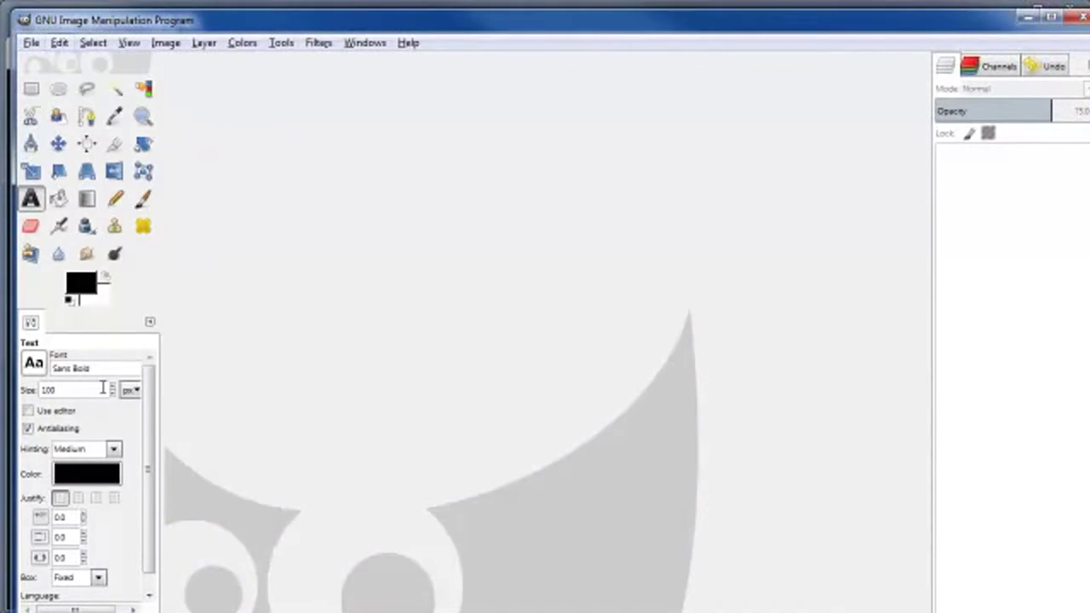
click(248, 446)
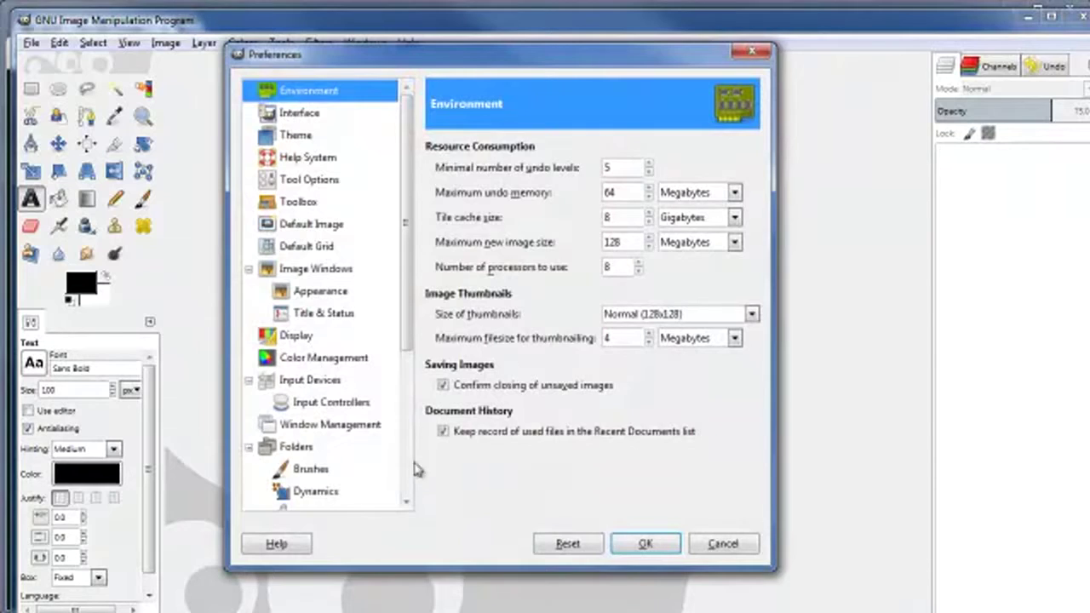
scroll(407, 466, down, 5)
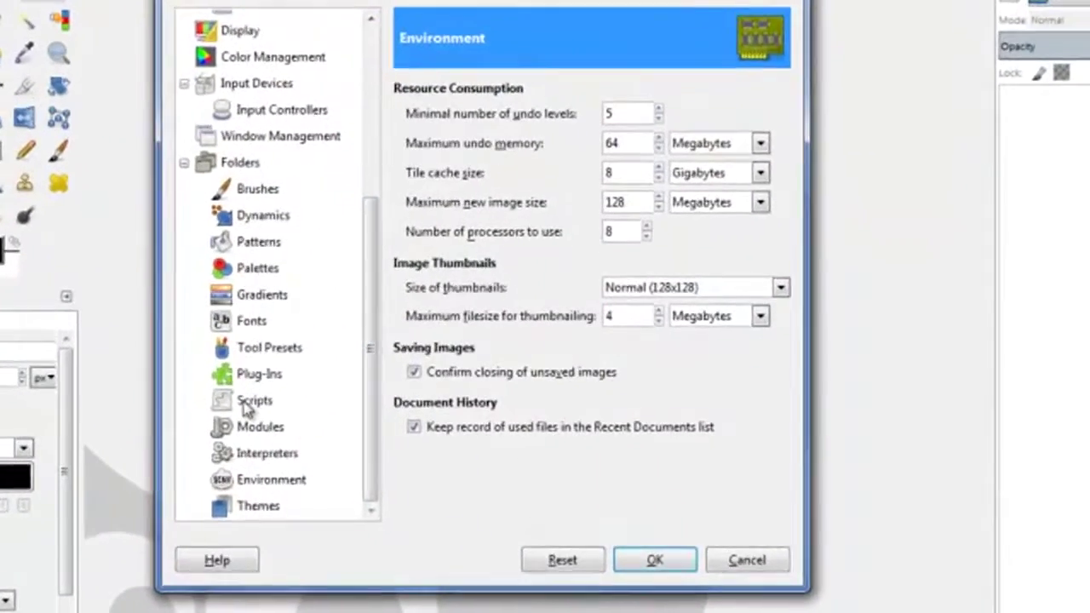
click(299, 412)
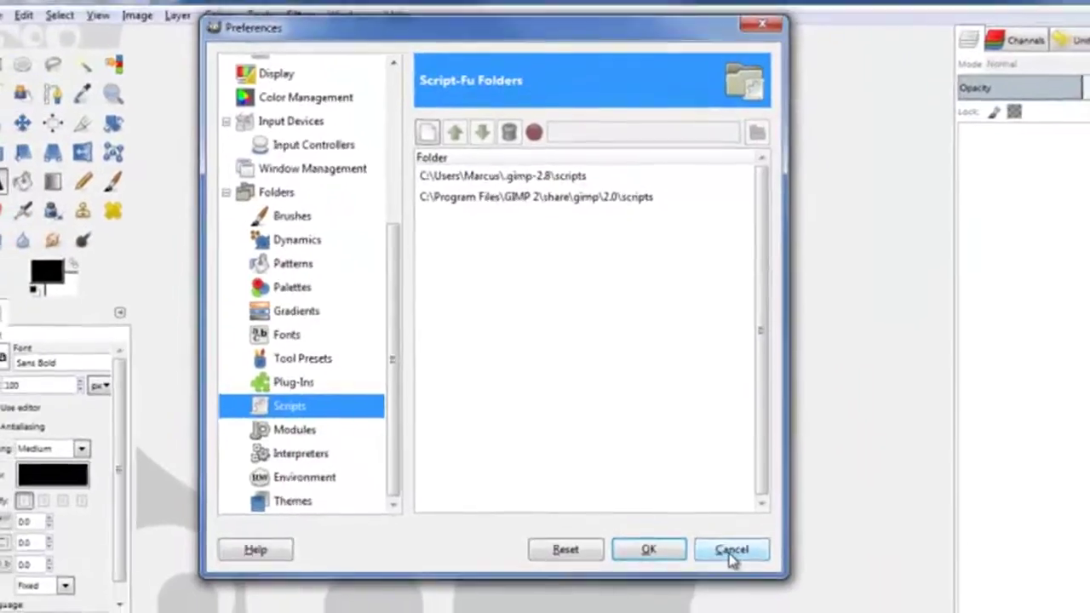
Step: Close Preferences with OK and follow gimp.org's Plug-in Registry link to registry.gimp.org
click(730, 550)
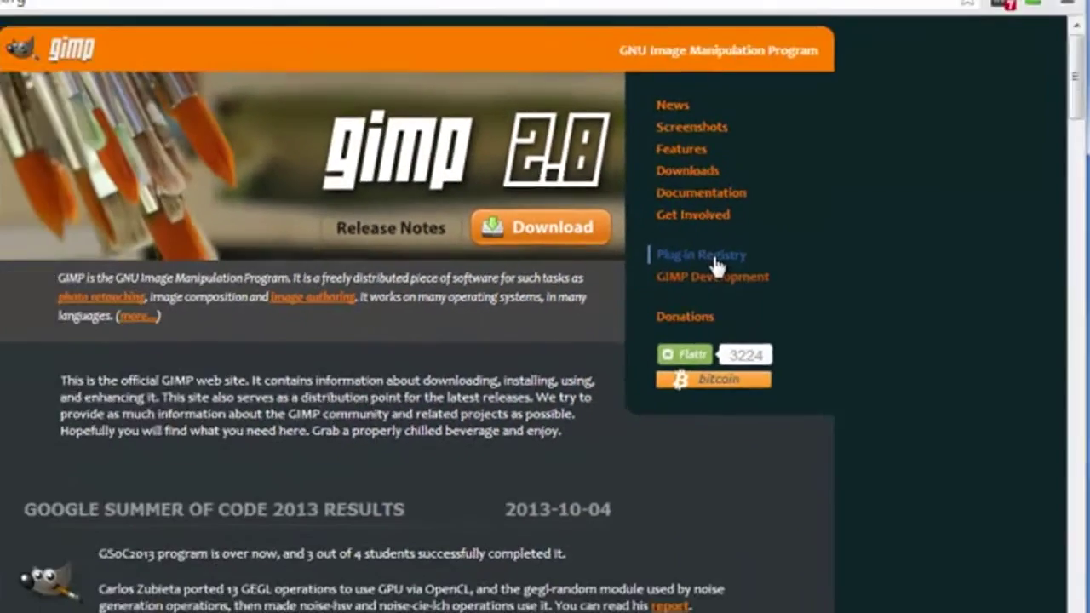
click(714, 260)
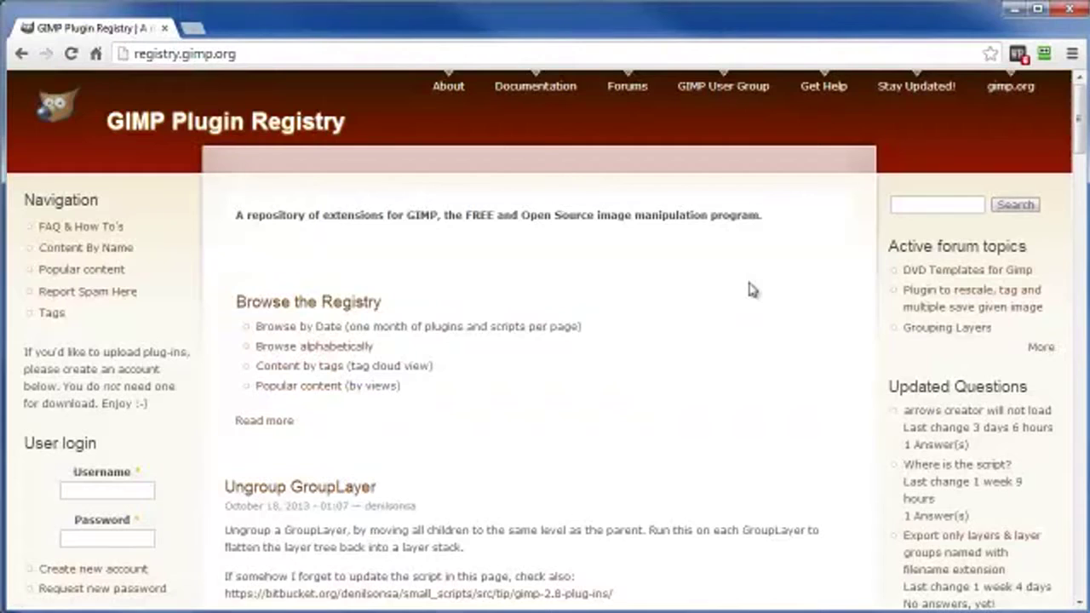
Step: Search the registry for 'layer effects', open the Layer Effects page and right-click layerfx.scm
click(914, 204)
text(layer effects)
click(1015, 205)
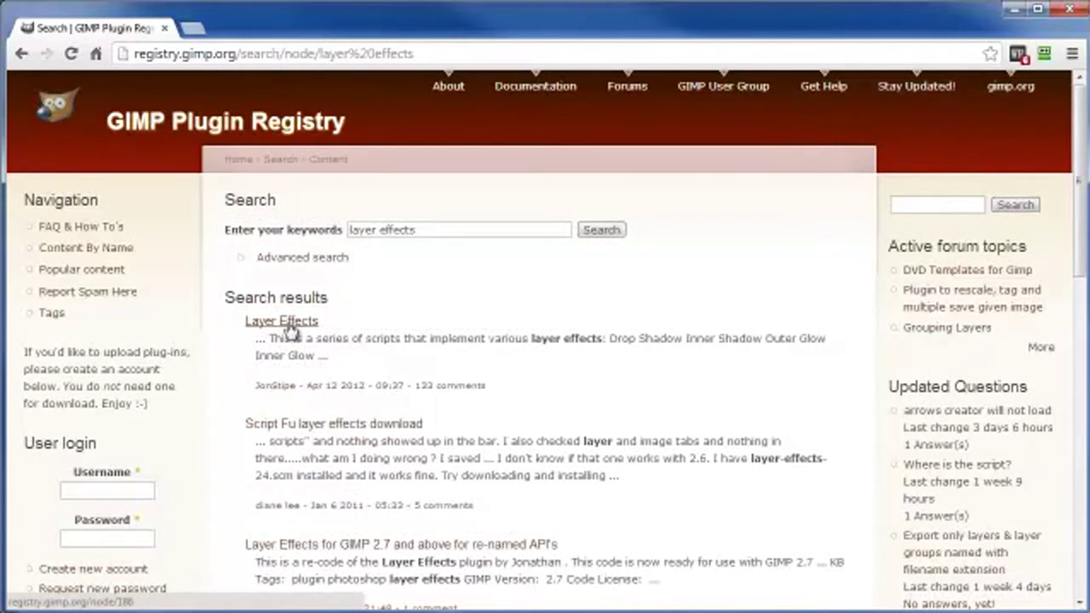
click(287, 323)
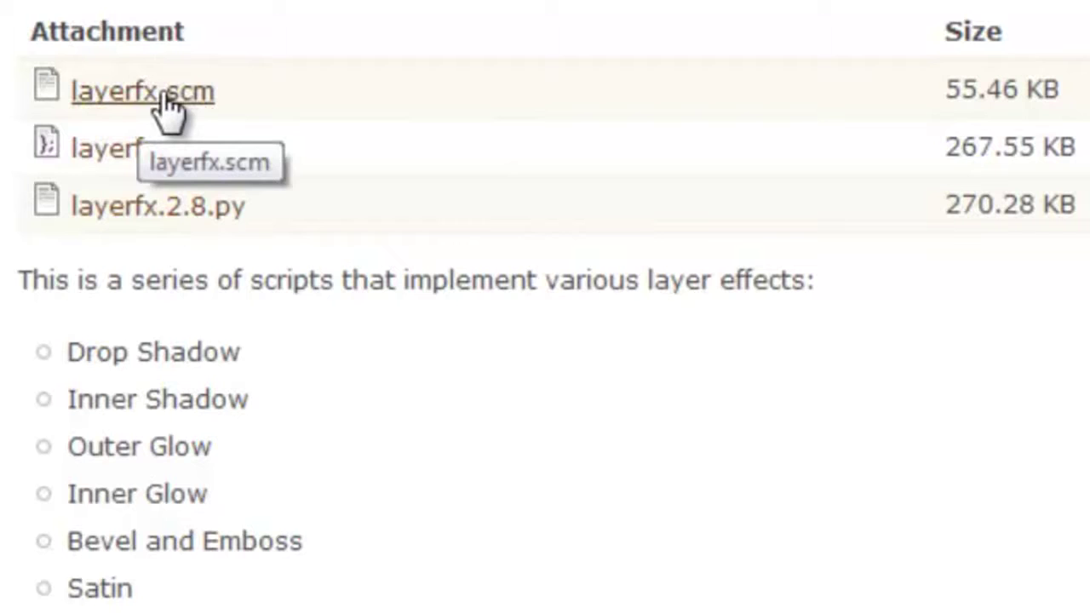
right_click(121, 102)
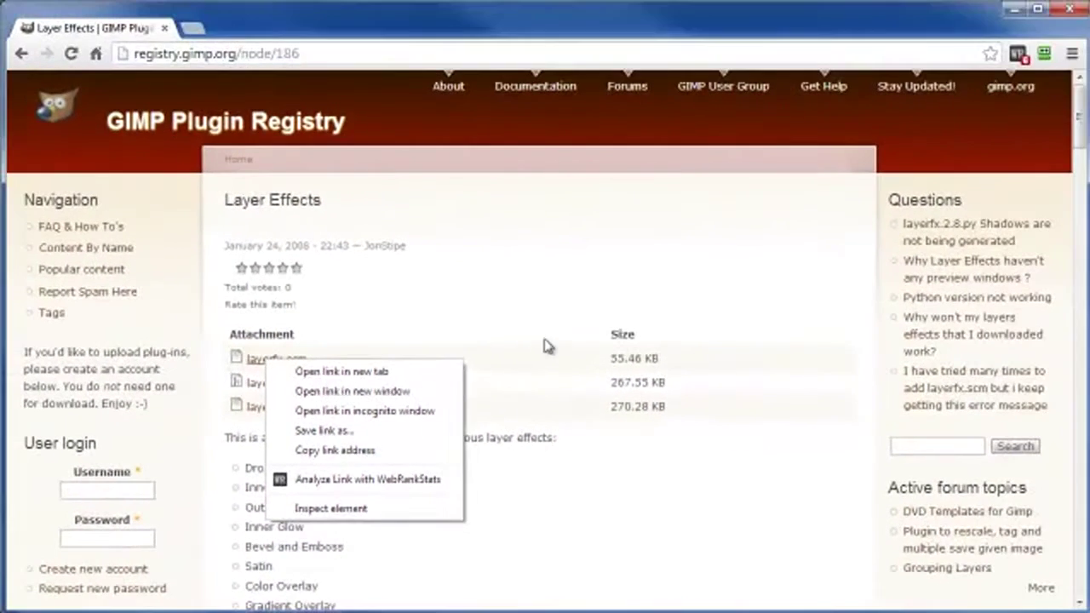
Step: Save layerfx.scm to disk and copy the downloaded file
click(703, 171)
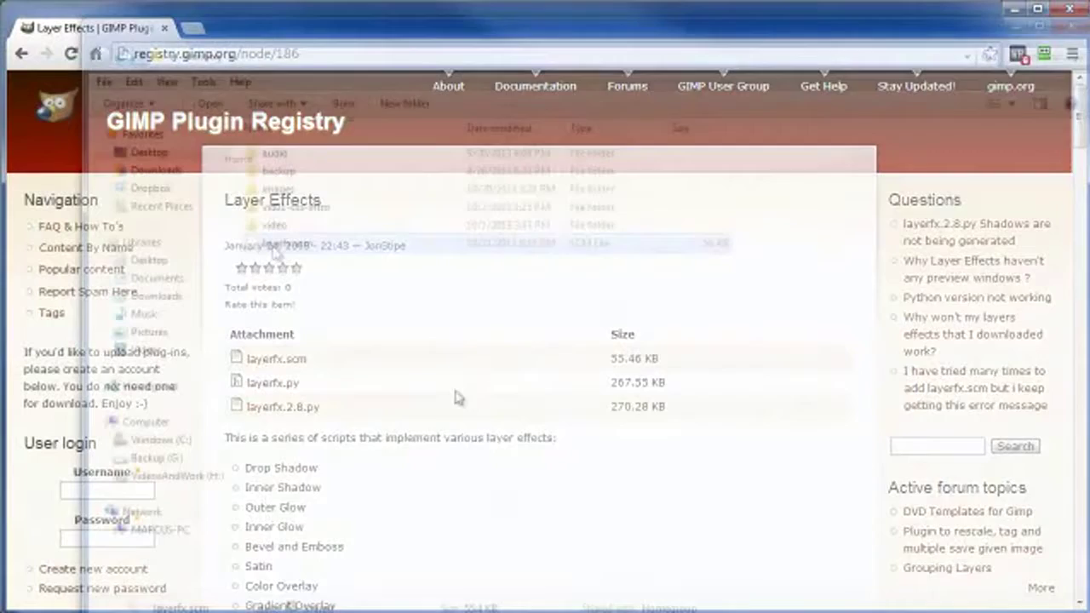
right_click(274, 245)
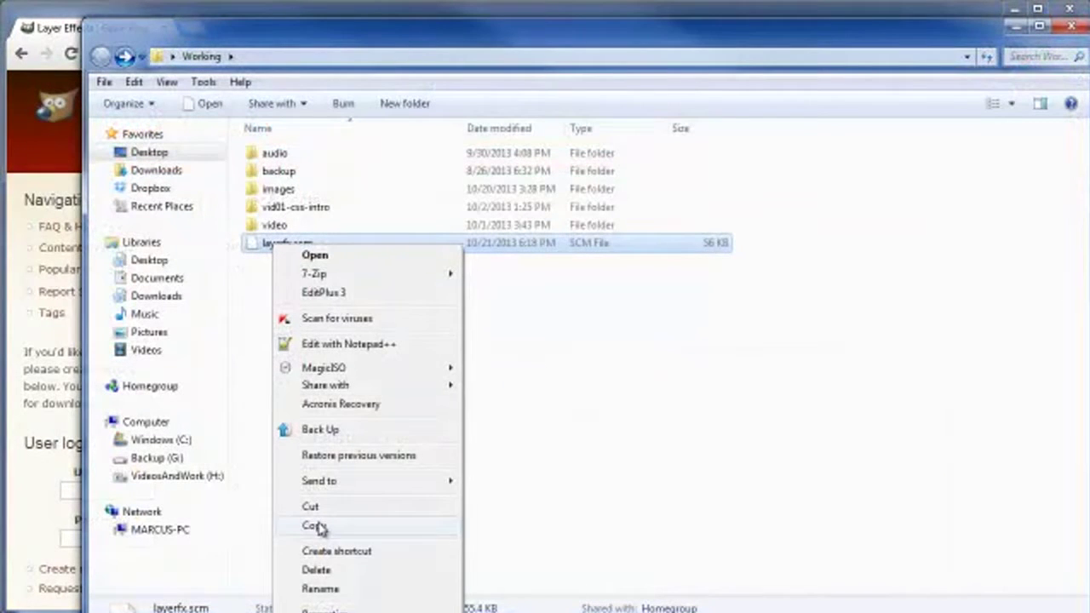
click(313, 525)
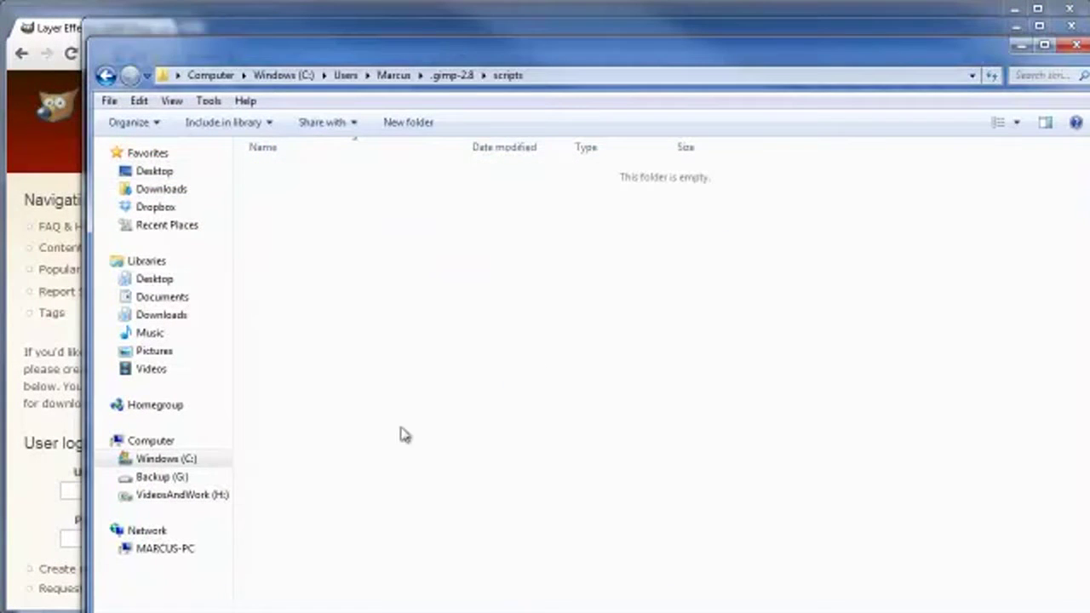
Step: Paste layerfx.scm into C:\Users\<user>\.gimp-2.8\scripts
click(288, 75)
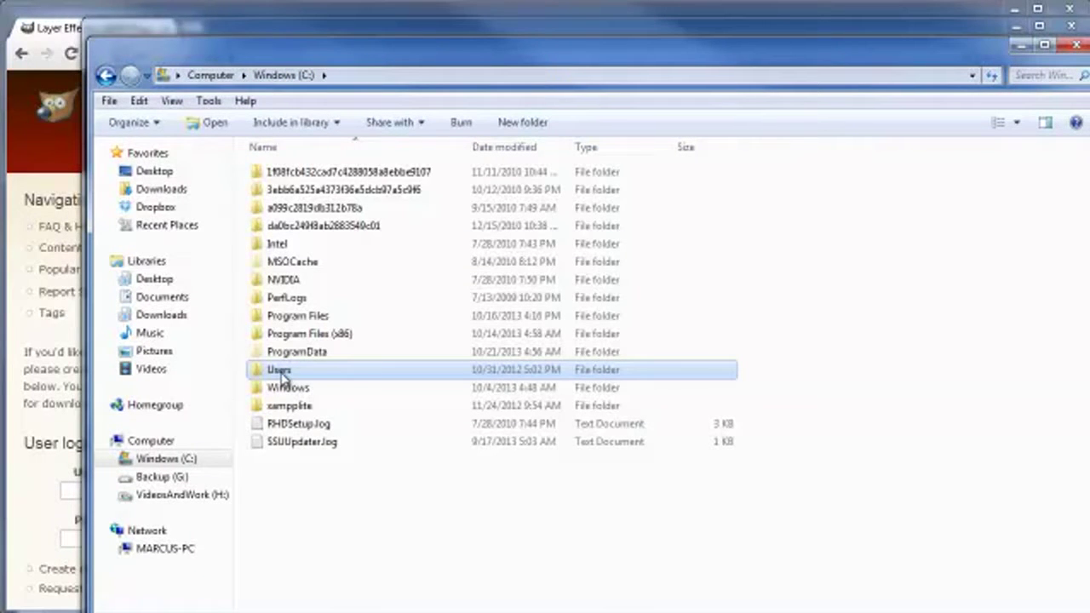
double_click(281, 371)
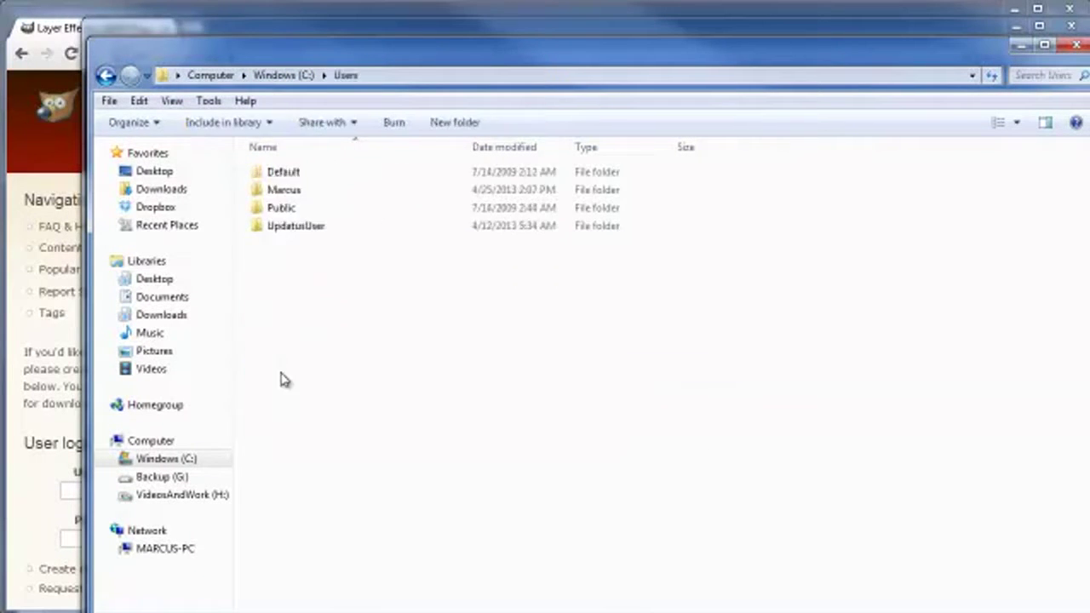
click(281, 194)
double_click(281, 194)
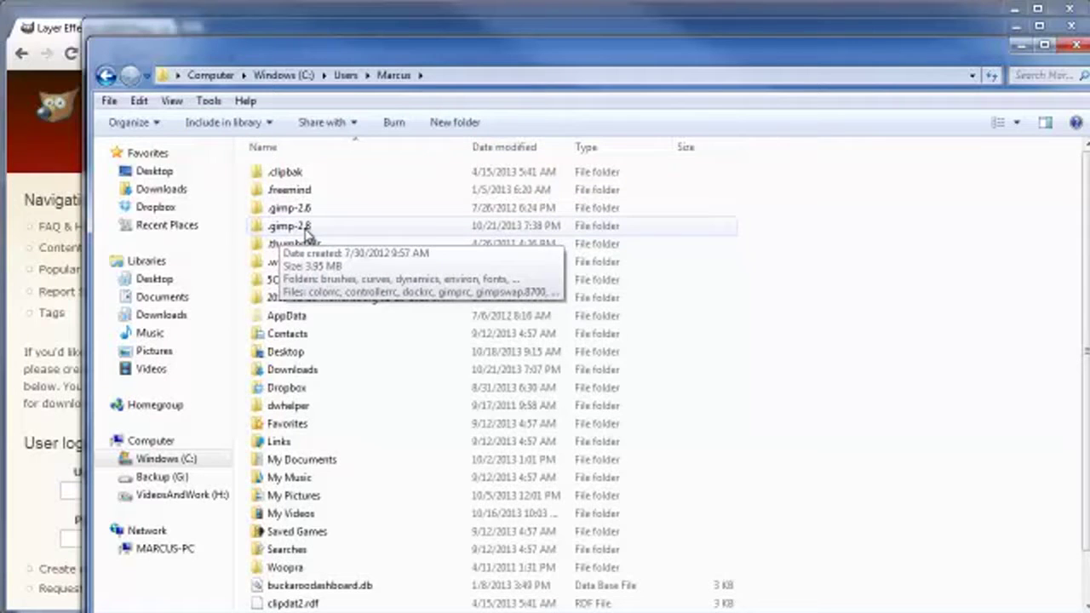
double_click(304, 232)
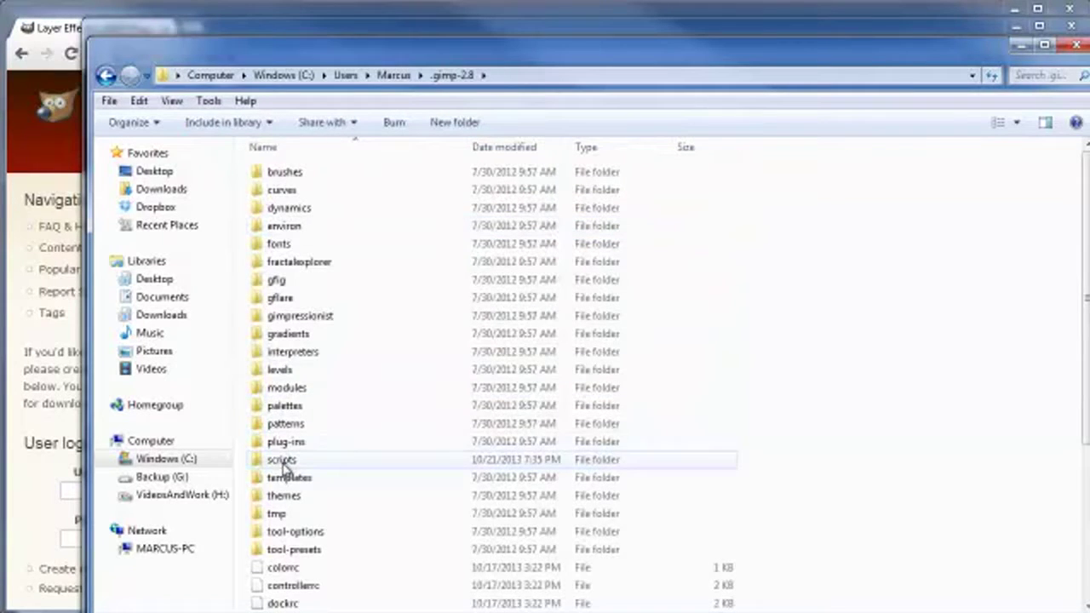
double_click(282, 463)
right_click(331, 178)
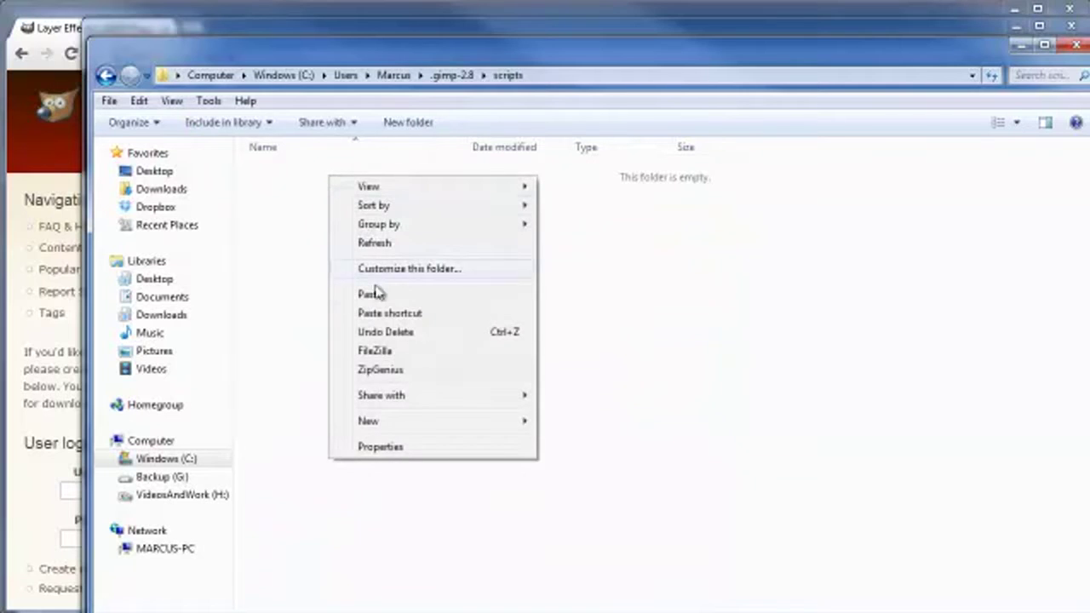
click(371, 295)
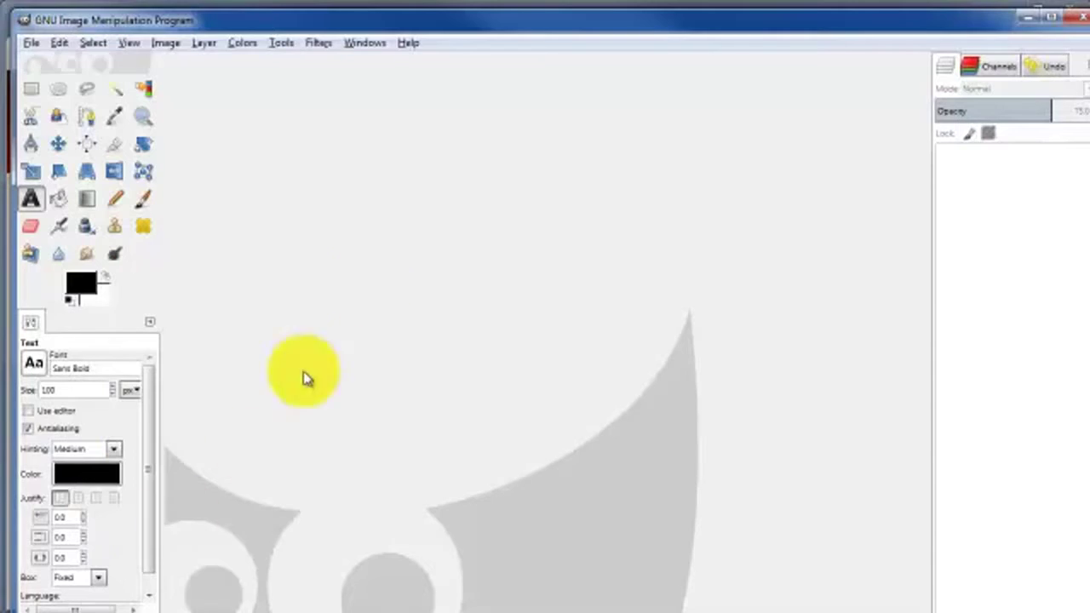
Step: Run Filters > Script-Fu > Refresh Scripts to reload the installed scripts
click(320, 47)
mouse_move(354, 423)
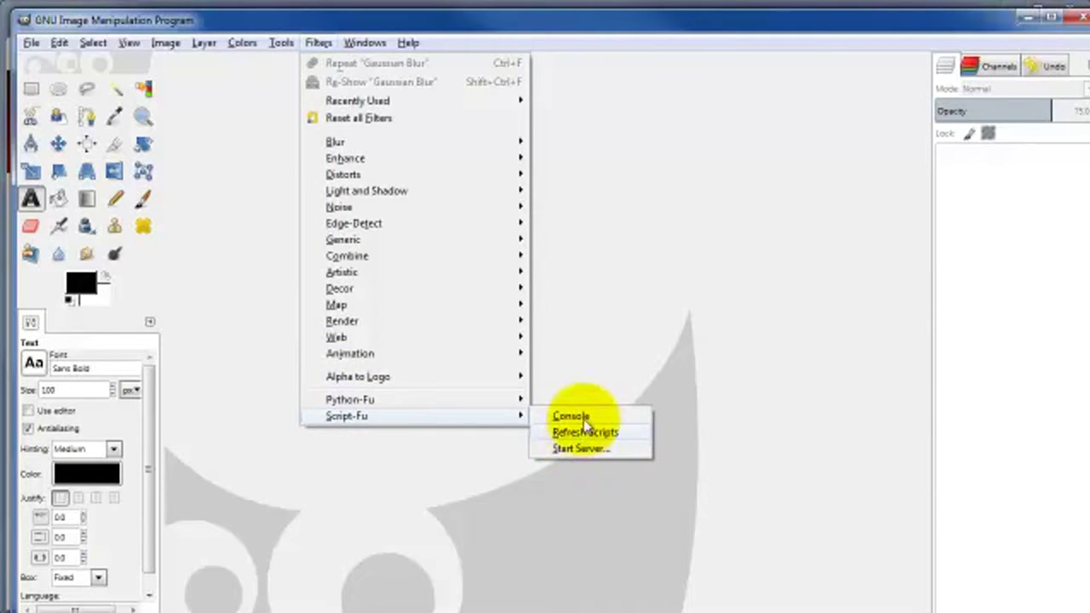
mouse_move(409, 44)
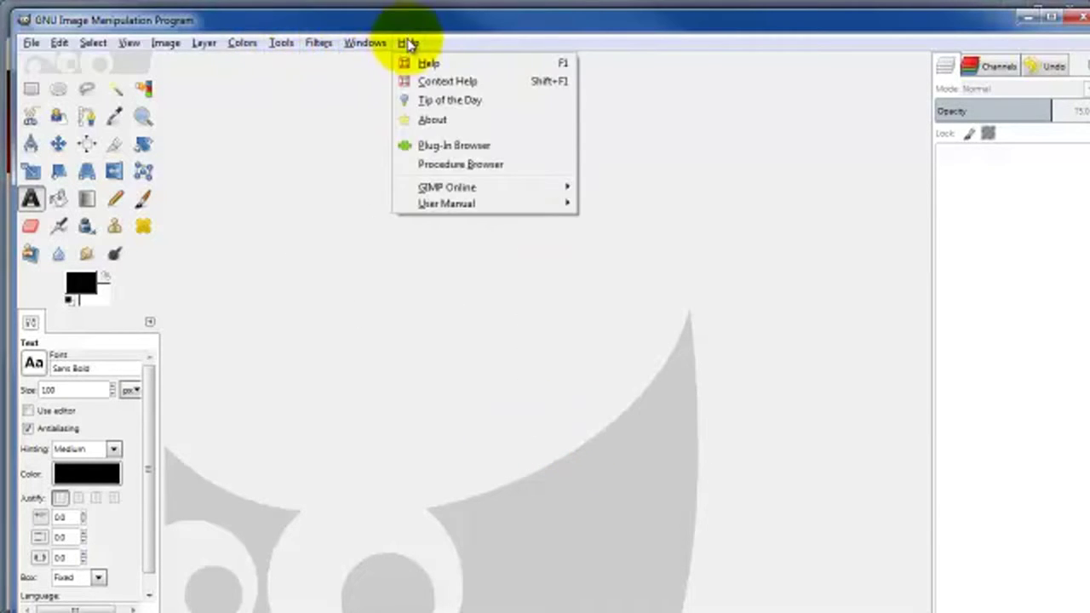
click(328, 45)
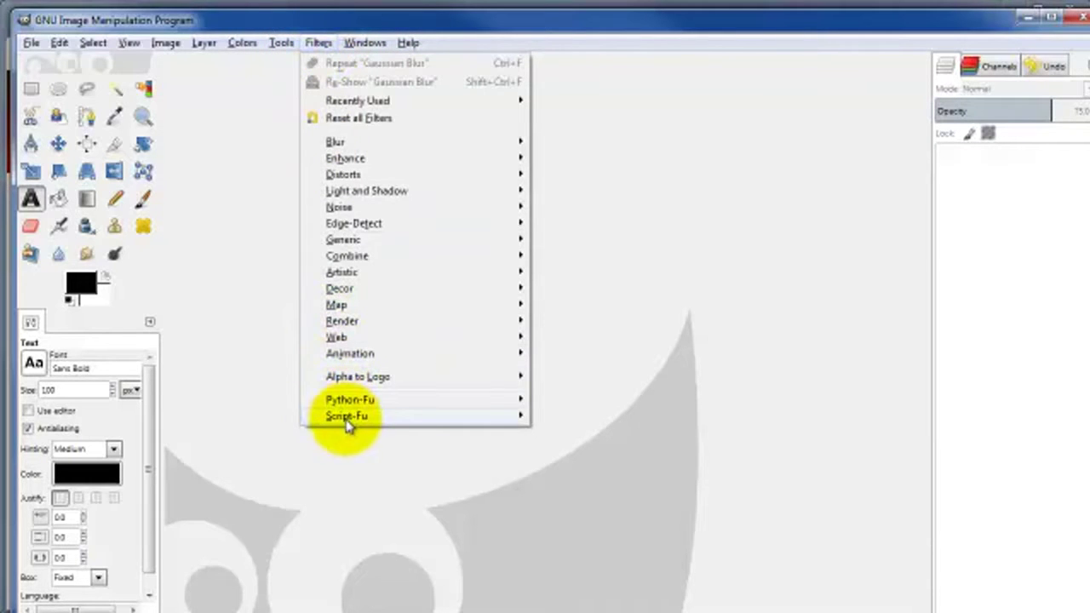
mouse_move(489, 421)
click(585, 435)
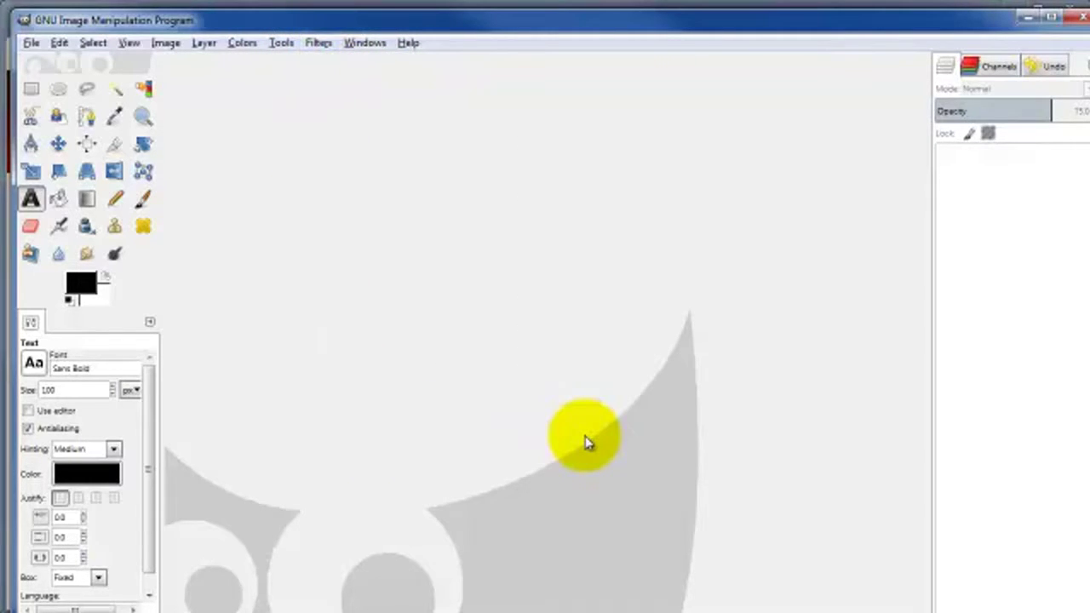
Step: Check that the new Script-Fu > Layer Effects menu lists Drop Shadow, then dismiss it
click(357, 46)
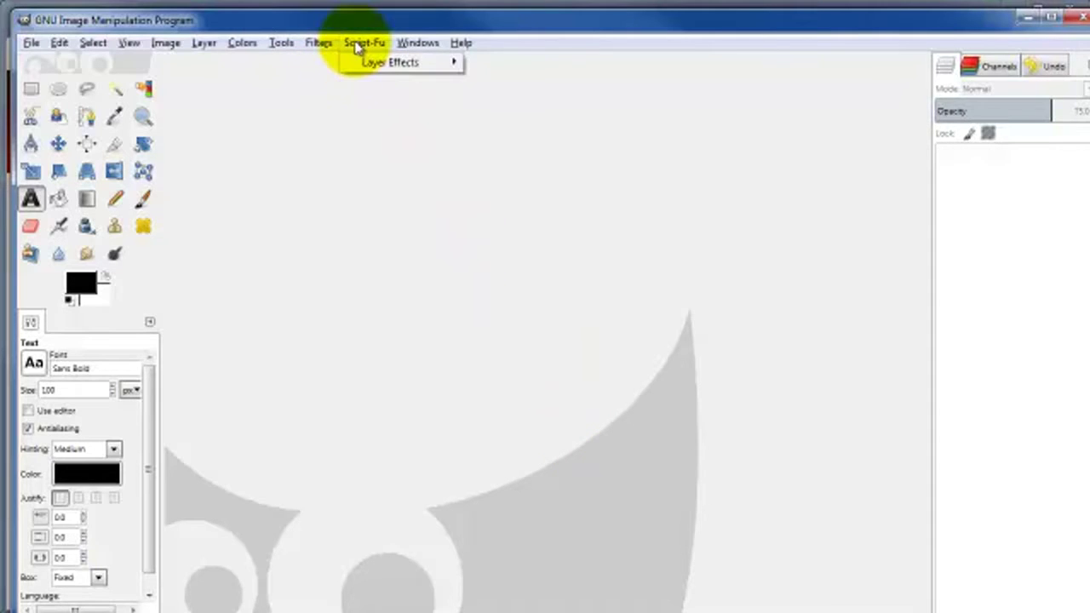
mouse_move(363, 71)
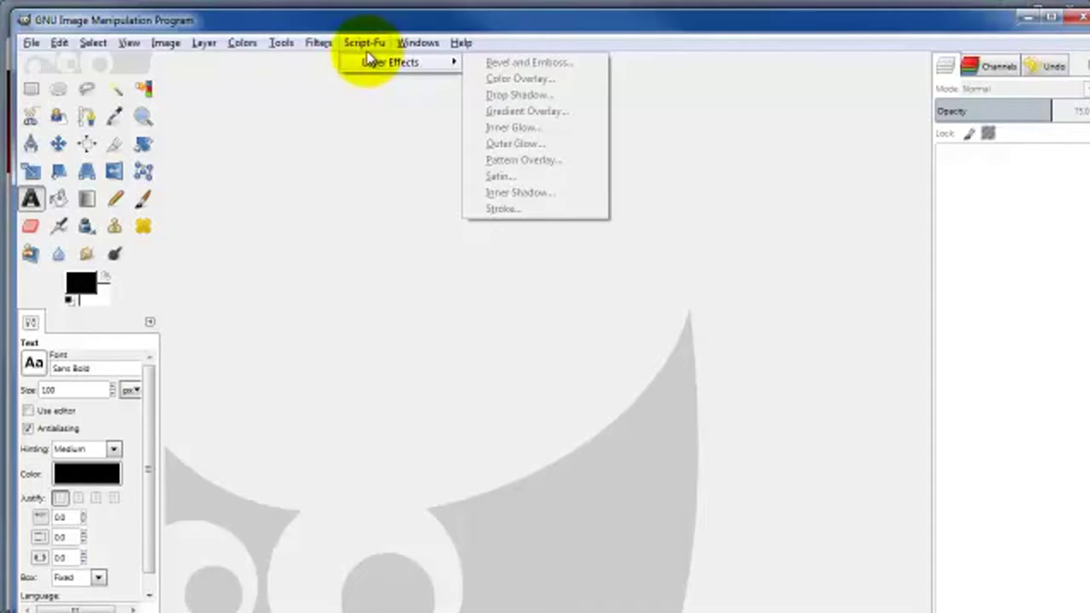
click(330, 126)
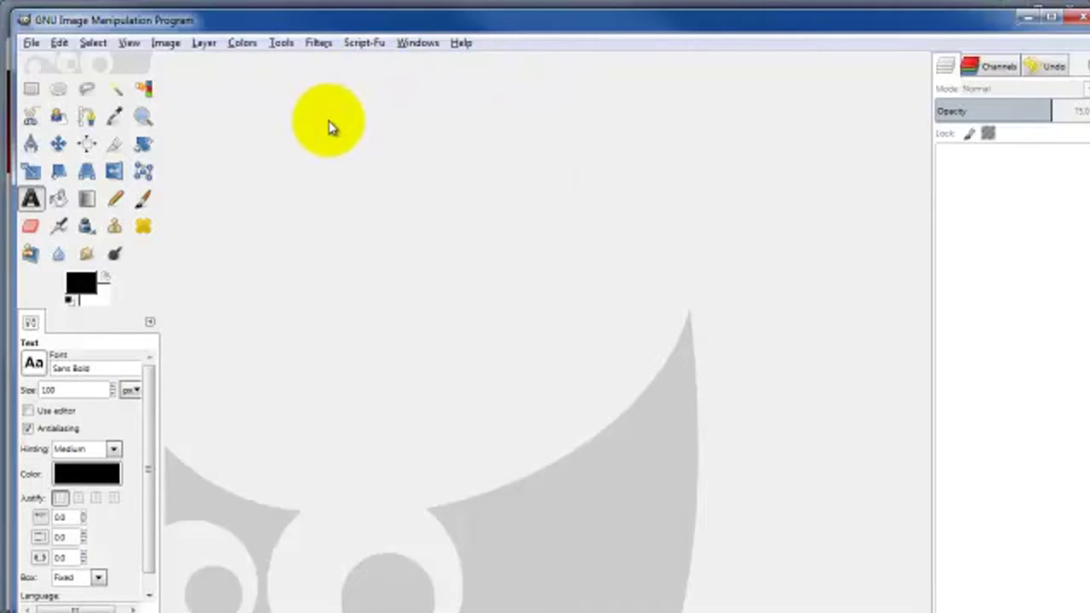
Step: Create a new 640x480 image with File > New
click(30, 42)
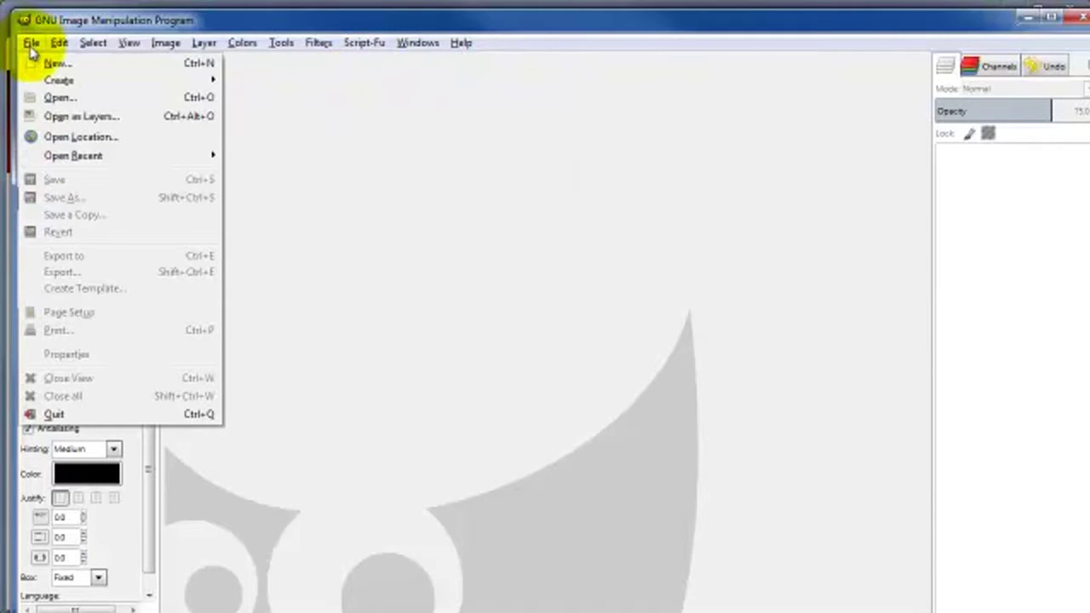
click(38, 64)
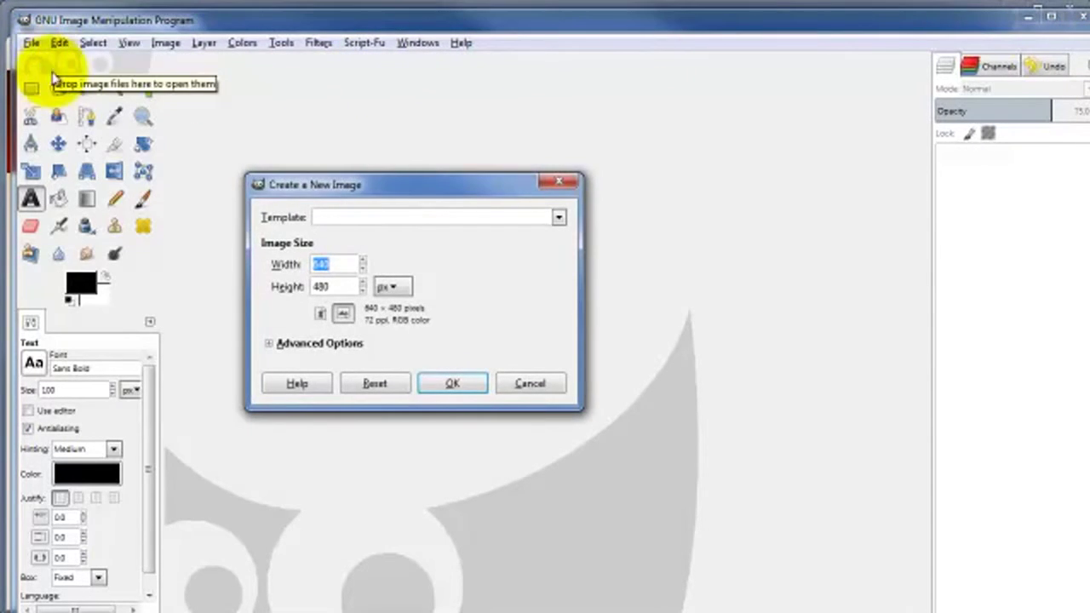
click(452, 385)
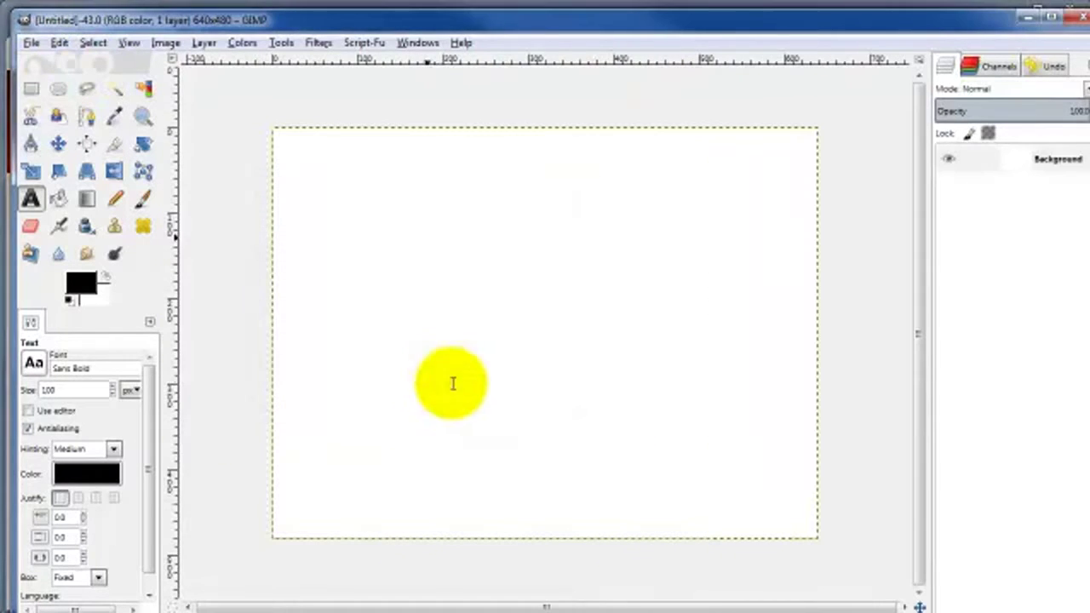
Step: Set the text colour to blue, type 'My Text' in a text box and select it
click(77, 479)
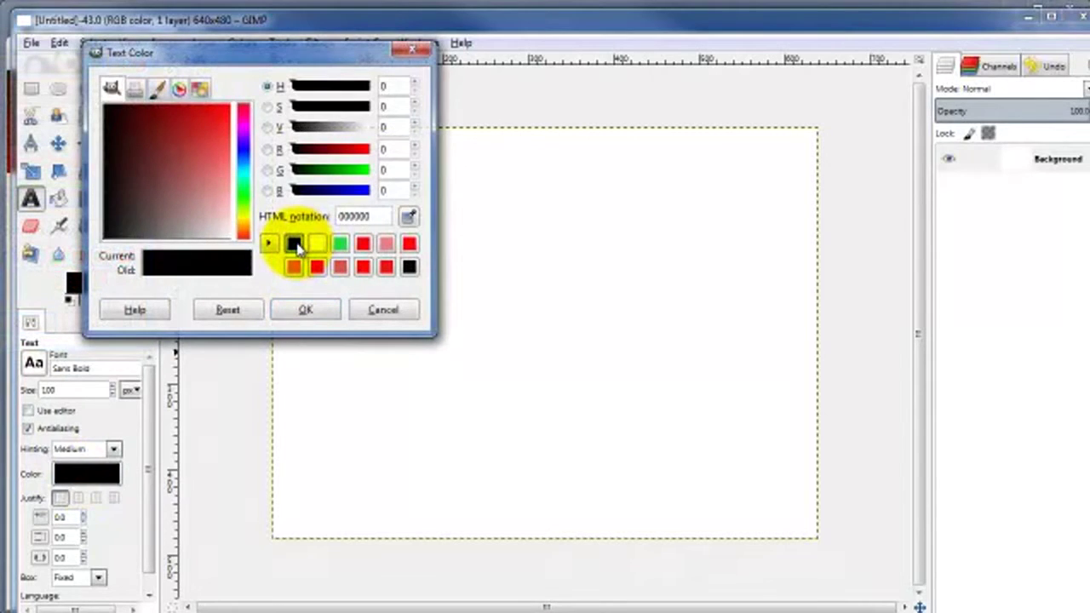
click(294, 245)
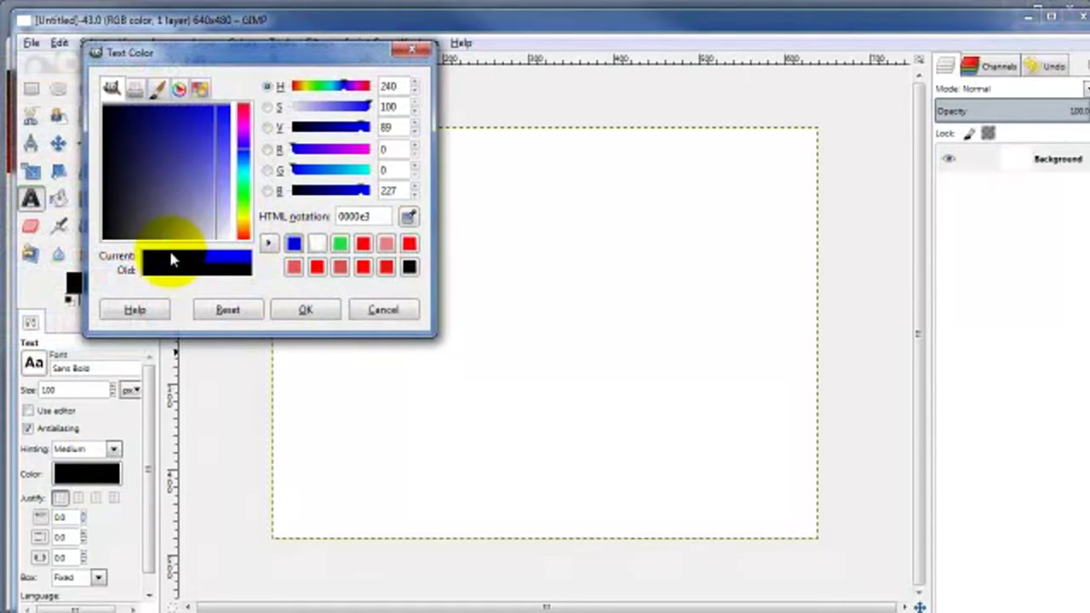
click(308, 310)
drag(304, 259, 750, 381)
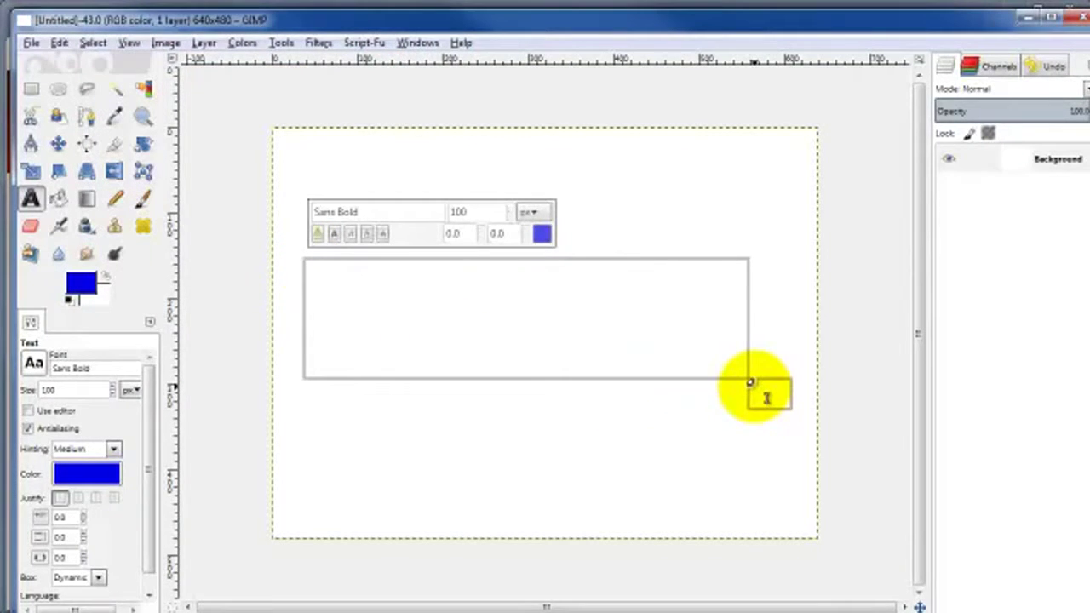
text(My Text)
drag(655, 341, 332, 352)
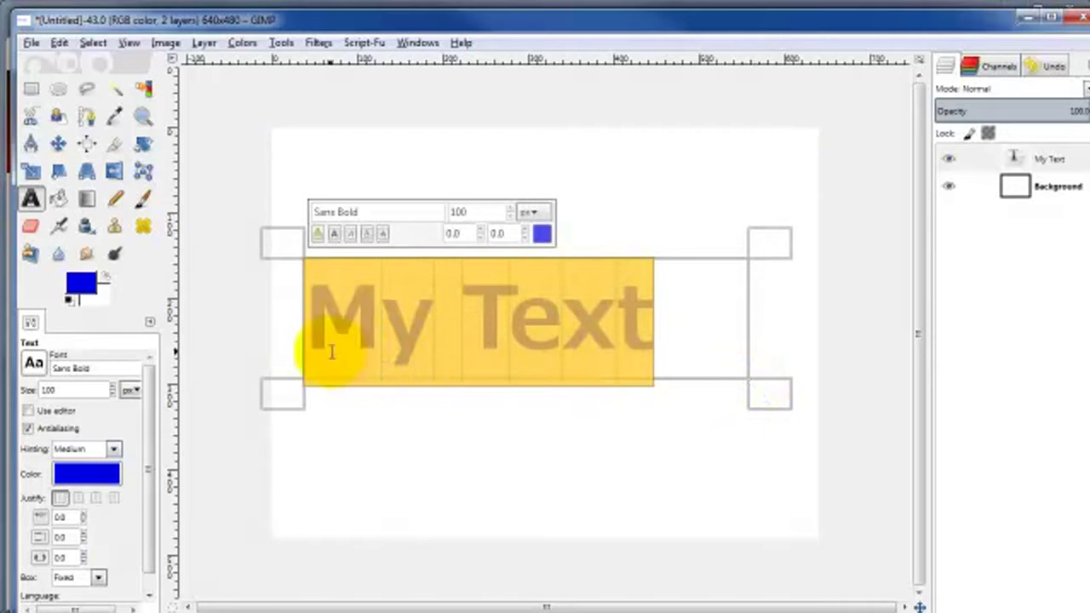
Step: Apply Script-Fu > Layer Effects > Drop Shadow to 'My Text' with default settings
click(362, 50)
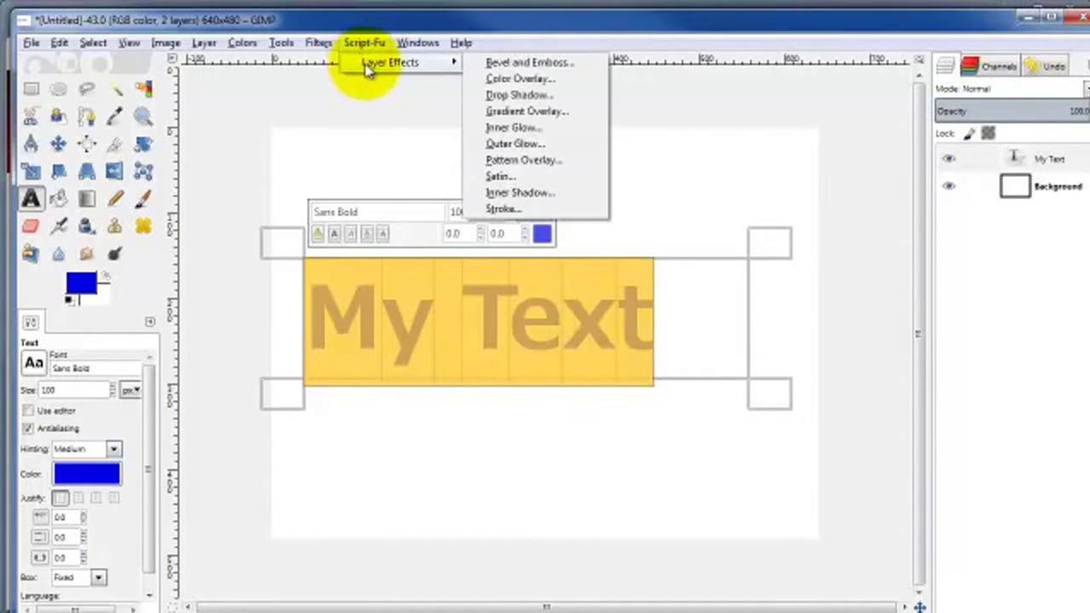
click(507, 94)
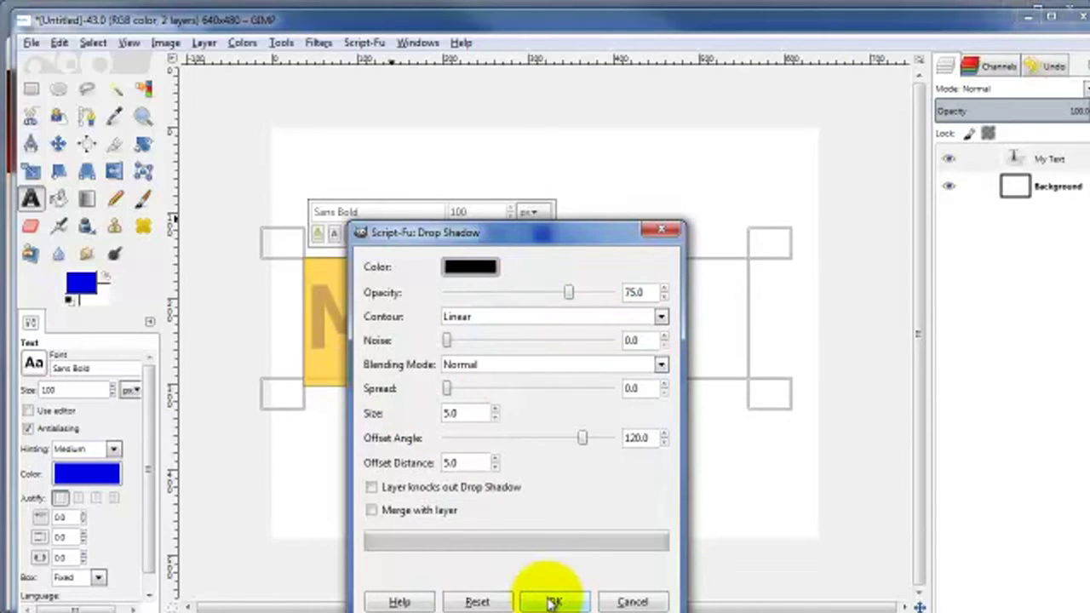
click(553, 602)
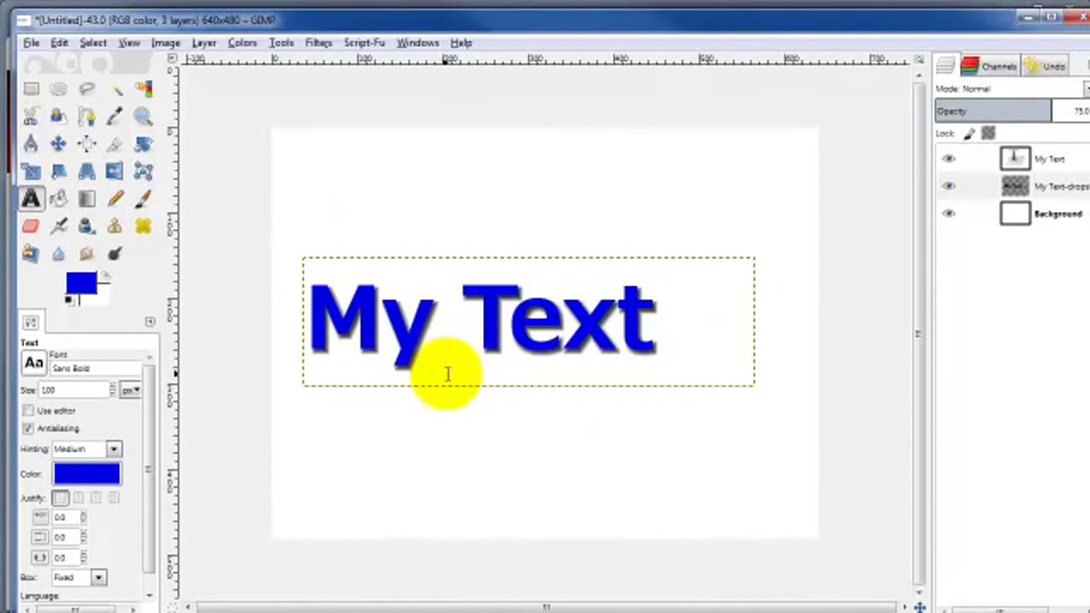